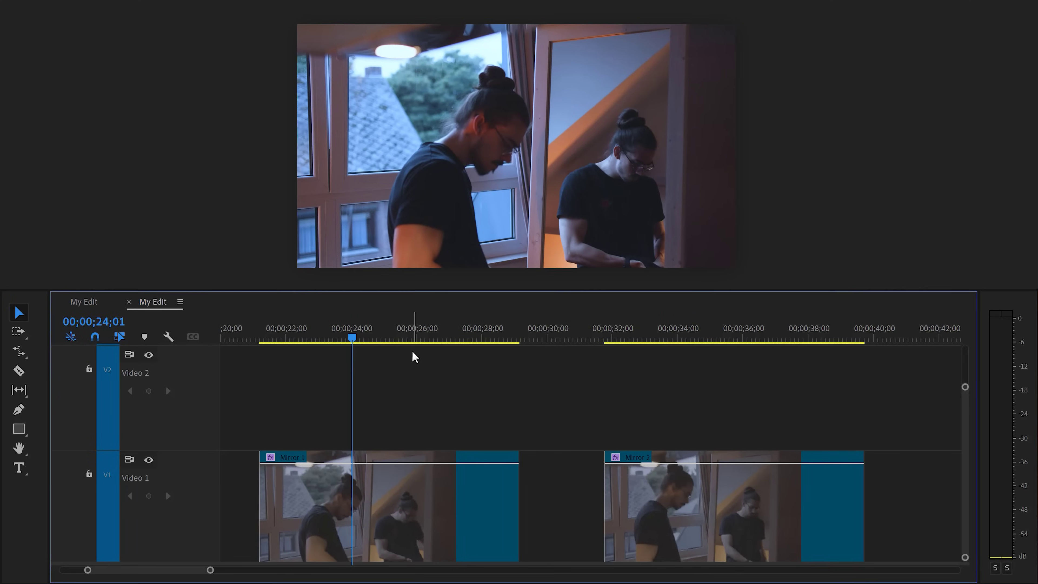
Step: Place a copy of Mirror 2 on Video 2 above Mirror 1 and start tracing a mask around the mirror
{"action": "left_click_drag", "start_coordinate": [698, 497], "coordinate": [273, 419]}
{"action": "key", "text": "equal"}
{"action": "key", "text": "equal"}
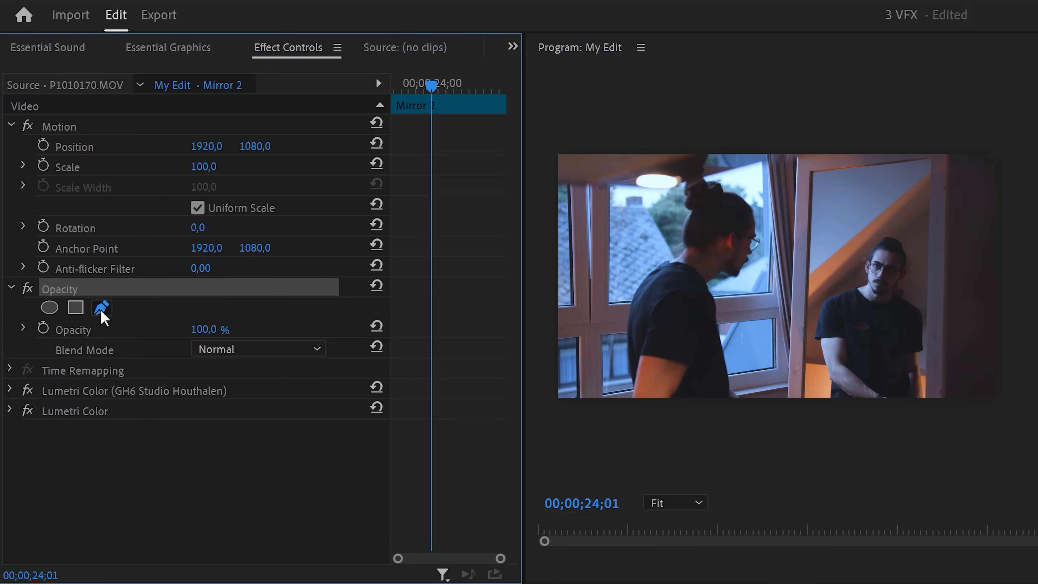
{"action": "left_click", "coordinate": [101, 310]}
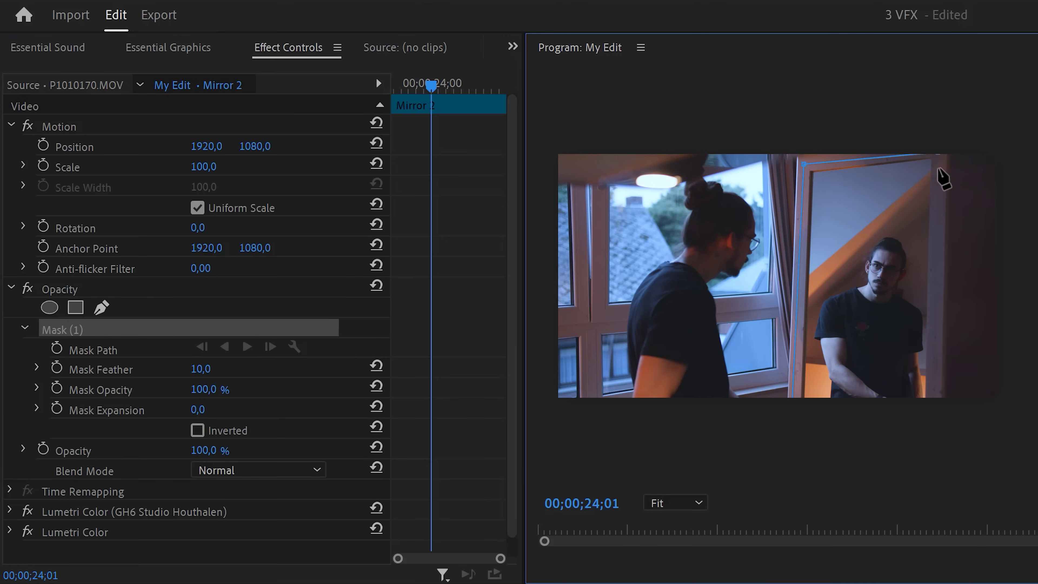
{"action": "left_click", "coordinate": [792, 285]}
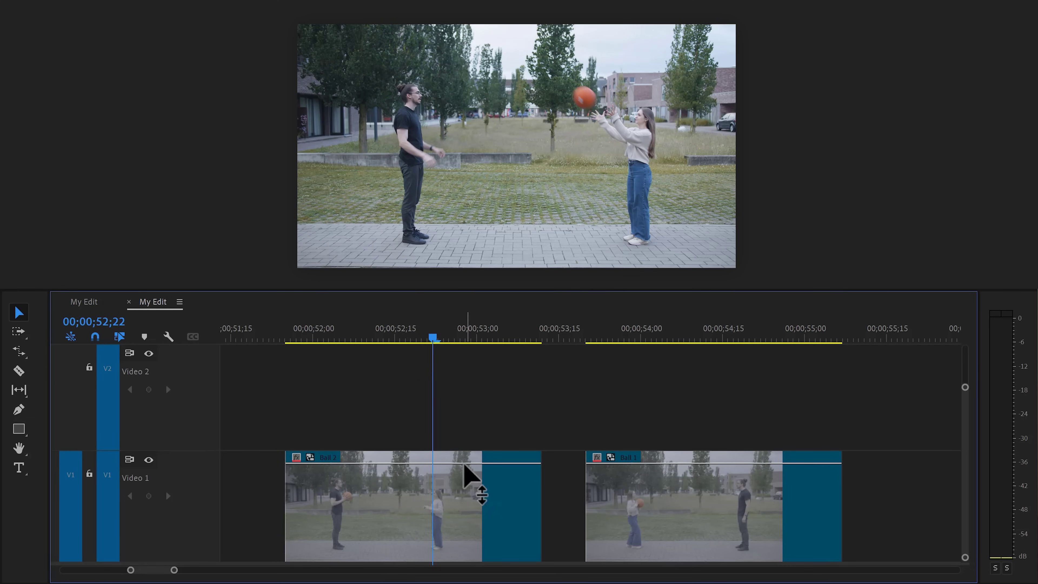
Step: Add a marker to the Ball 2 clip at 00;00;52;22
{"action": "left_click", "coordinate": [464, 475]}
{"action": "key", "text": "m"}
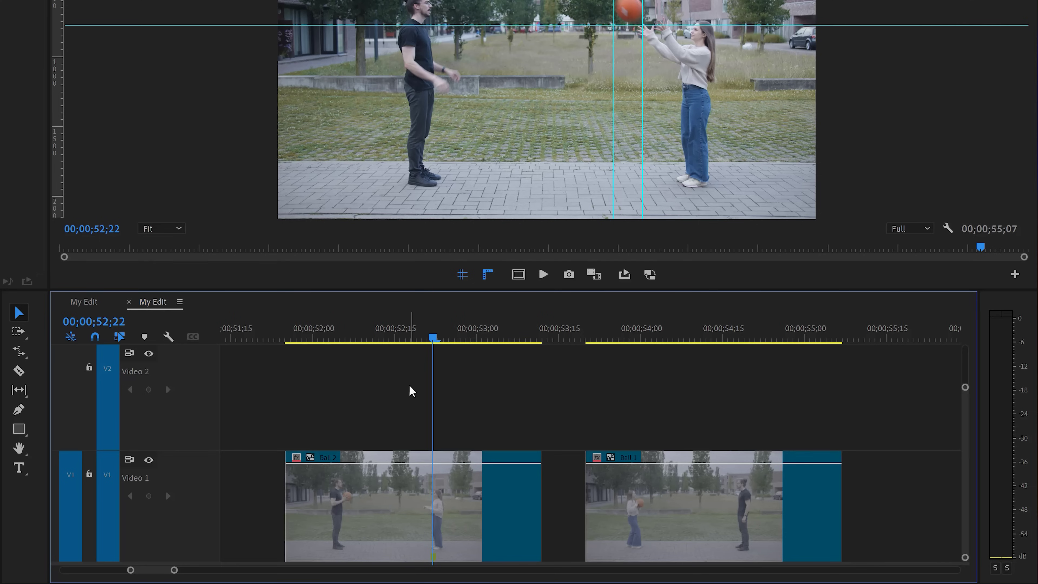
Step: Draw a diagonal Opacity mask on Ball 2 that keeps only the left side with the man
{"action": "left_click", "coordinate": [385, 507]}
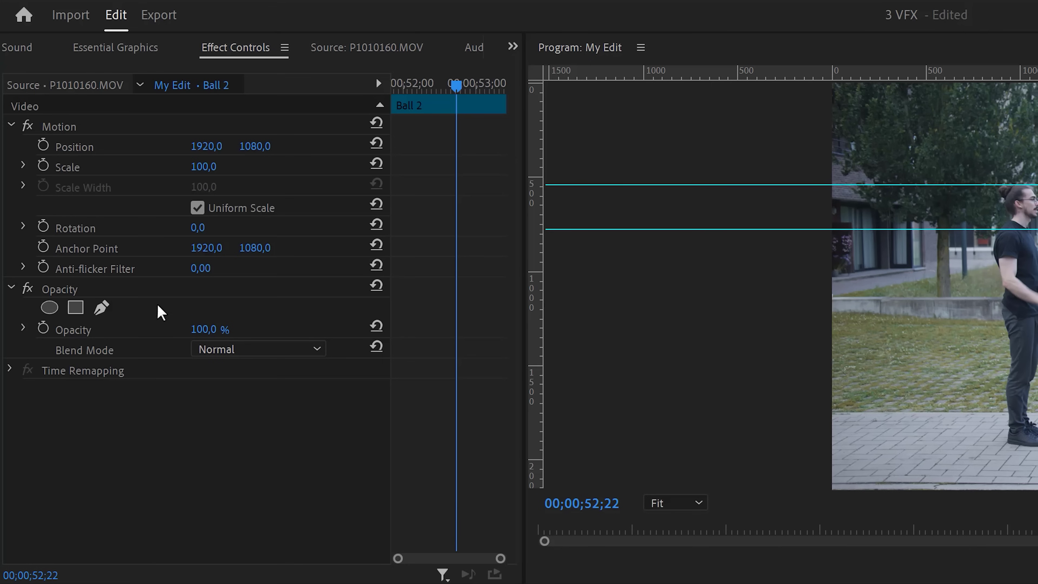
{"action": "left_click", "coordinate": [136, 288]}
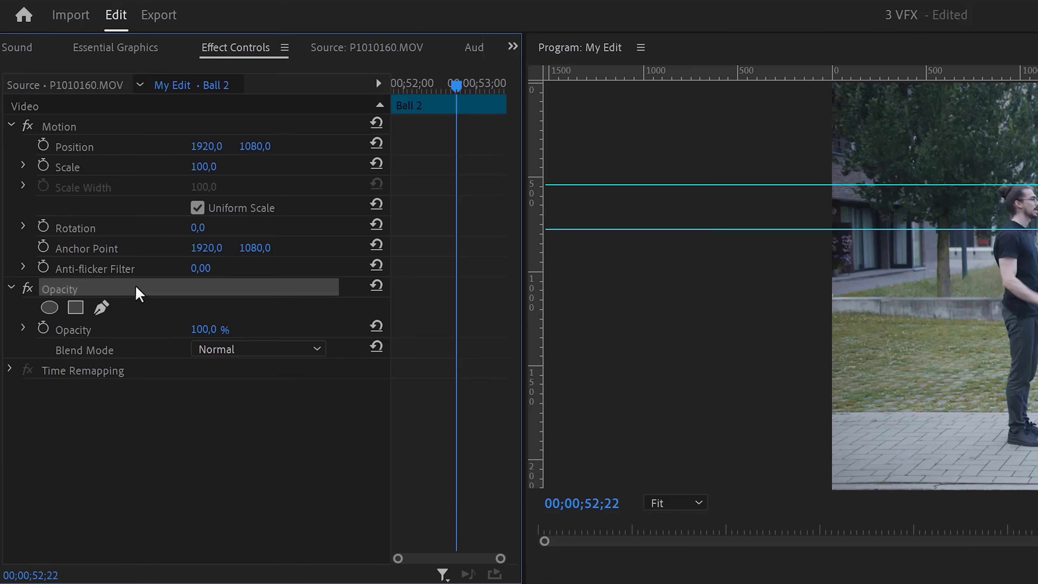
{"action": "left_click", "coordinate": [102, 307]}
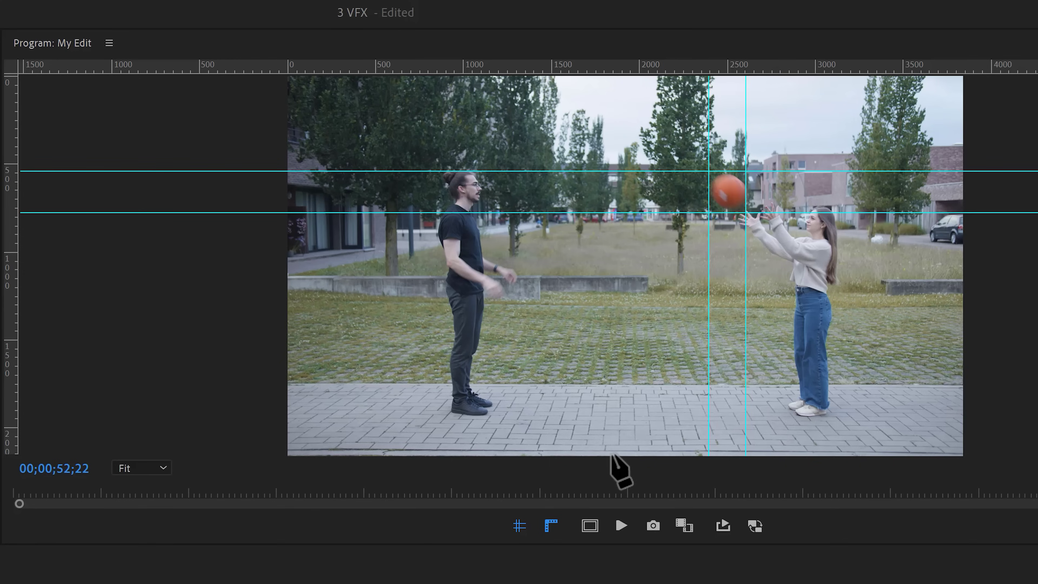
{"action": "left_click", "coordinate": [613, 453]}
{"action": "left_click", "coordinate": [779, 81]}
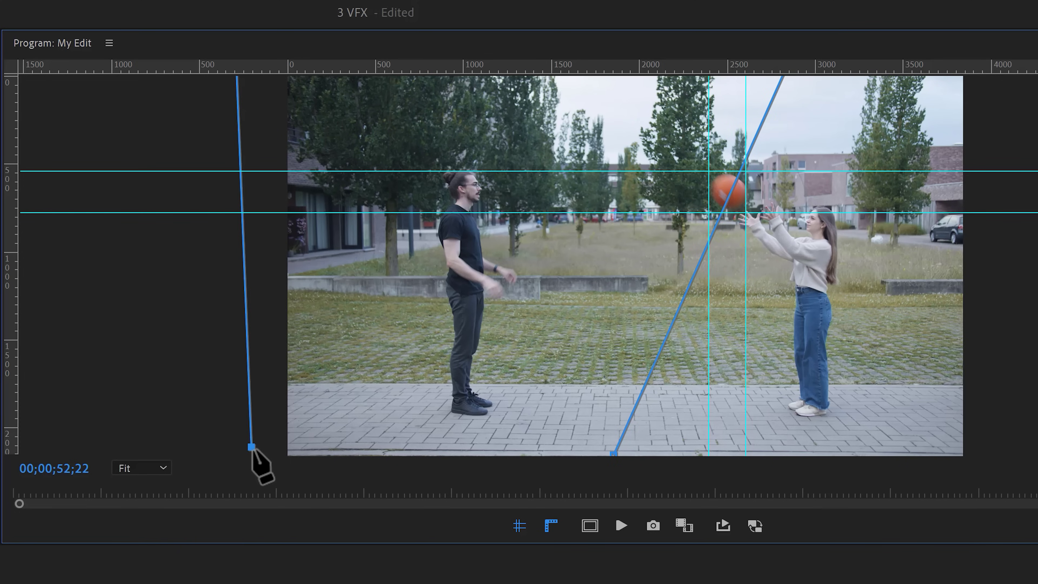
{"action": "left_click", "coordinate": [613, 453]}
{"action": "left_click_drag", "start_coordinate": [611, 456], "coordinate": [595, 462]}
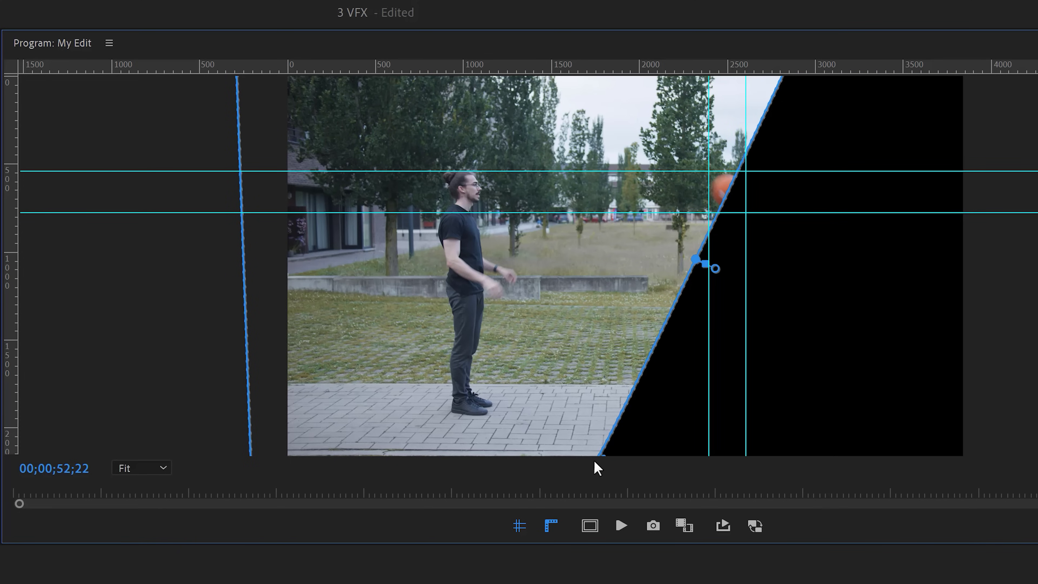
{"action": "key", "text": "grave"}
{"action": "left_click_drag", "start_coordinate": [433, 337], "coordinate": [668, 344]}
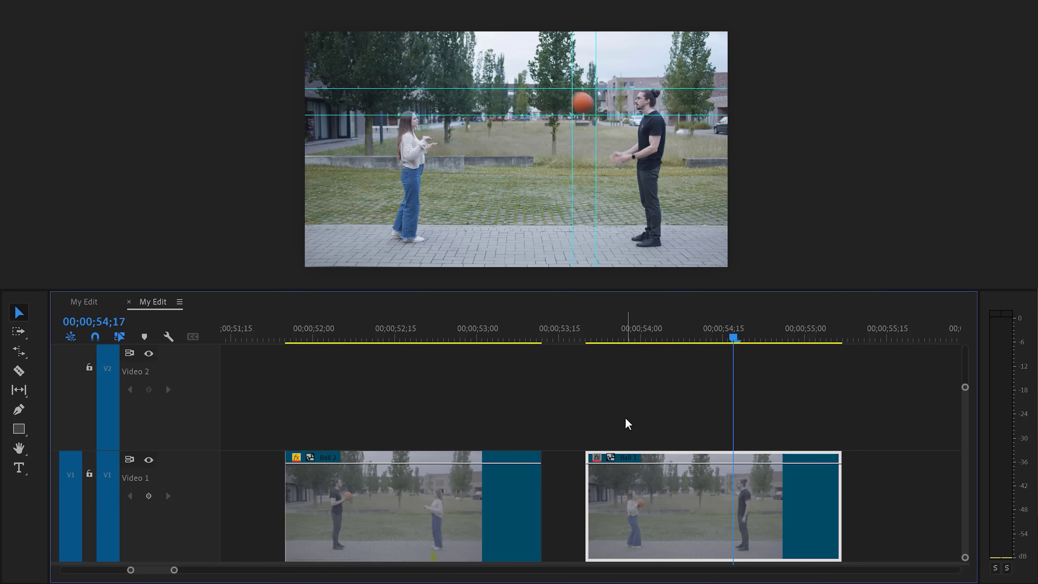
Step: Mark Ball 1, move Ball 2 onto Video 2, and slide Ball 1 beneath it
{"action": "key", "text": "m"}
{"action": "left_click_drag", "start_coordinate": [440, 455], "coordinate": [427, 418]}
{"action": "left_click_drag", "start_coordinate": [769, 496], "coordinate": [472, 483]}
{"action": "left_click", "coordinate": [436, 447]}
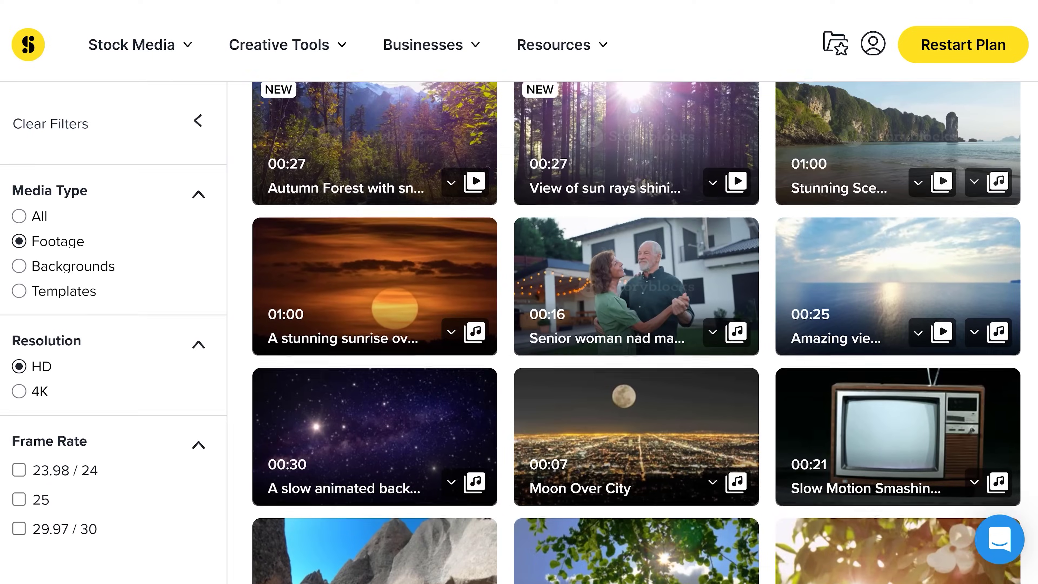
Step: Scroll through the Storyblocks HD footage results and video templates
{"action": "scroll", "coordinate": [636, 327], "scroll_direction": "down", "scroll_amount": 2}
{"action": "scroll", "coordinate": [636, 332], "scroll_direction": "down", "scroll_amount": 5}
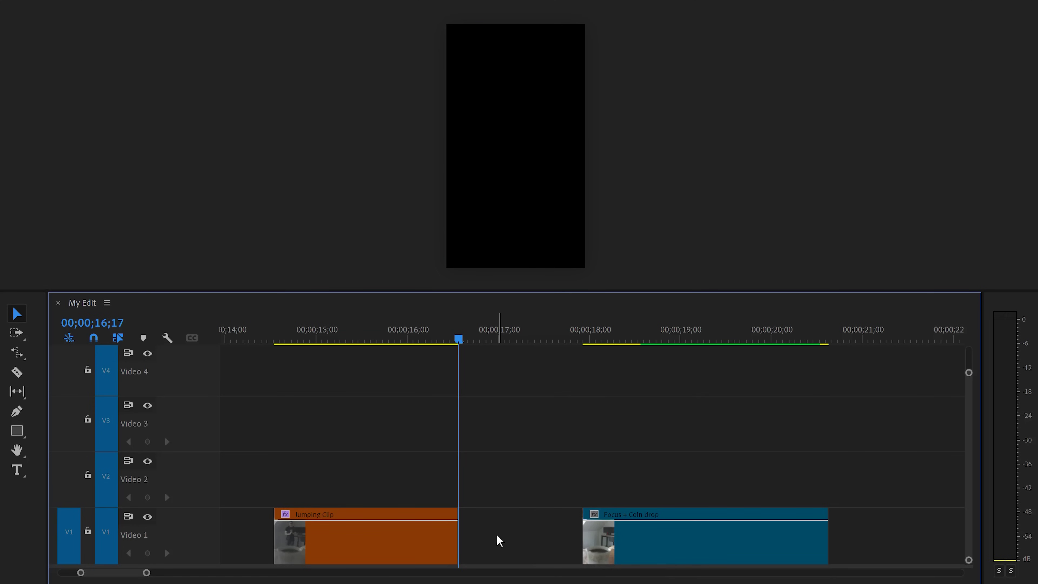
Step: Split Focus + Coin drop and trim the second piece to start at 19;00, closing the gap
{"action": "left_click_drag", "start_coordinate": [572, 342], "coordinate": [668, 363]}
{"action": "key", "text": "ctrl+k"}
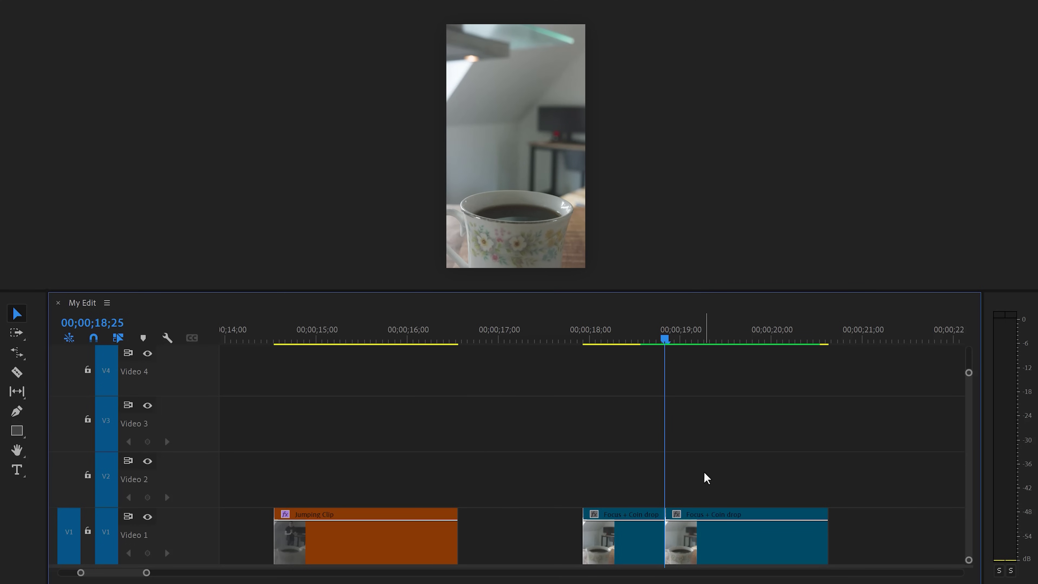
{"action": "left_click_drag", "start_coordinate": [668, 337], "coordinate": [677, 342]}
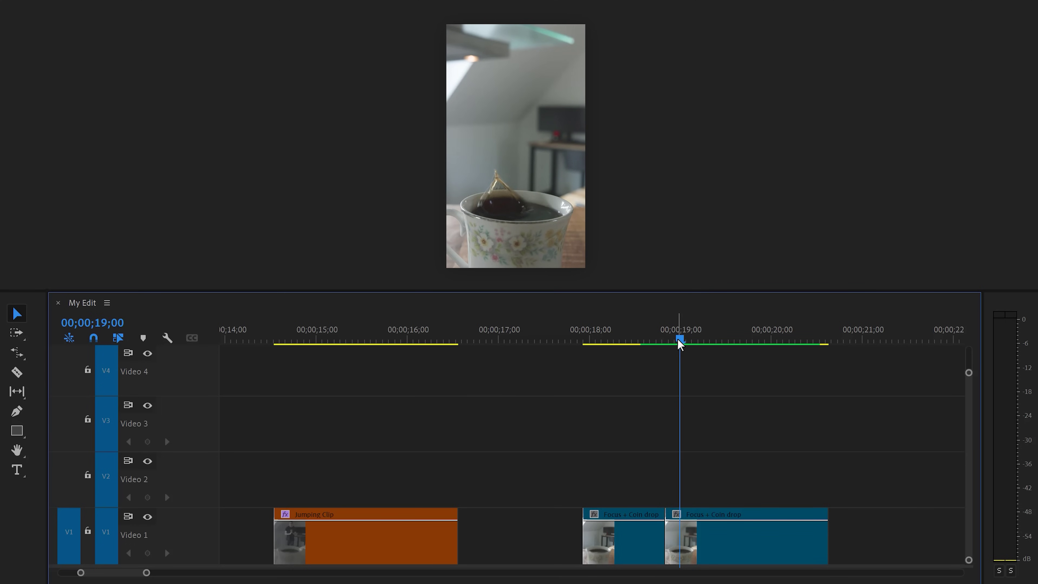
{"action": "key", "text": "="}
{"action": "left_click_drag", "start_coordinate": [627, 532], "coordinate": [677, 544]}
{"action": "mouse_move", "coordinate": [653, 337]}
{"action": "left_mouse_down"}
{"action": "mouse_move", "coordinate": [622, 342]}
{"action": "mouse_move", "coordinate": [649, 351]}
{"action": "left_mouse_up"}
{"action": "key", "text": "minus"}
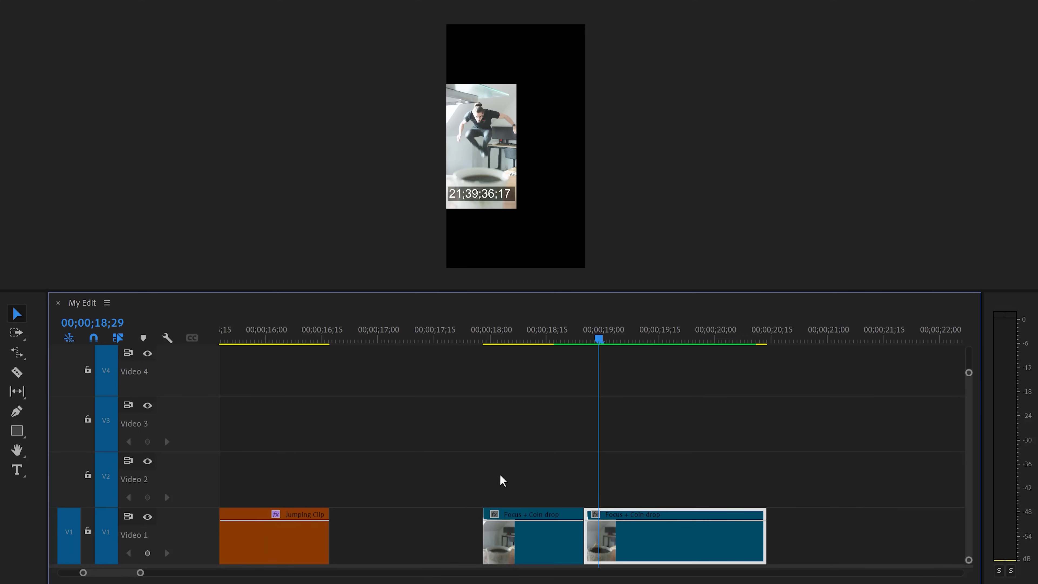
Step: Move both Focus + Coin drop pieces left so they butt against Jumping Clip
{"action": "left_click_drag", "start_coordinate": [502, 480], "coordinate": [614, 556]}
{"action": "left_click_drag", "start_coordinate": [527, 543], "coordinate": [378, 529]}
{"action": "scroll", "coordinate": [399, 464], "scroll_direction": "up", "scroll_amount": 3}
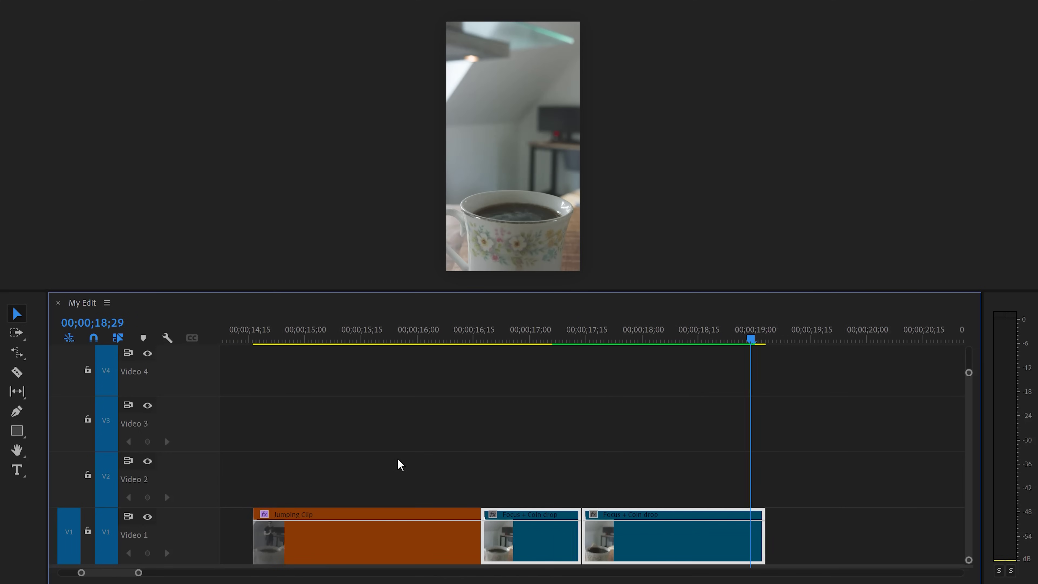
{"action": "scroll", "coordinate": [449, 464], "scroll_direction": "up", "scroll_amount": 2}
{"action": "left_click_drag", "start_coordinate": [792, 339], "coordinate": [546, 344]}
{"action": "left_click", "coordinate": [572, 417]}
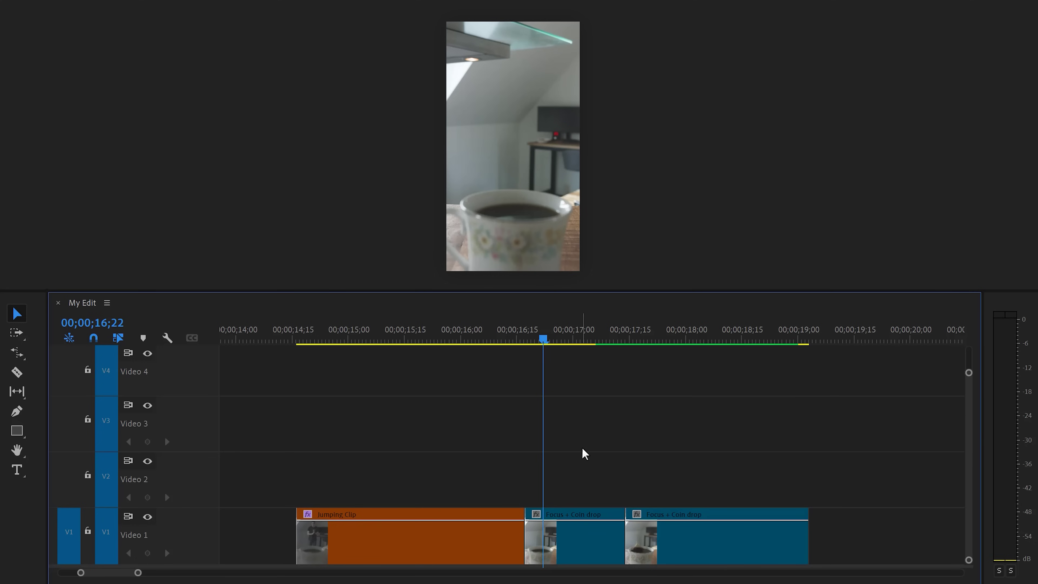
Step: Duplicate the coin drop piece onto Video 2, extend it, and mask the cup rim with feather 18,6
{"action": "left_click_drag", "start_coordinate": [579, 549], "coordinate": [596, 488]}
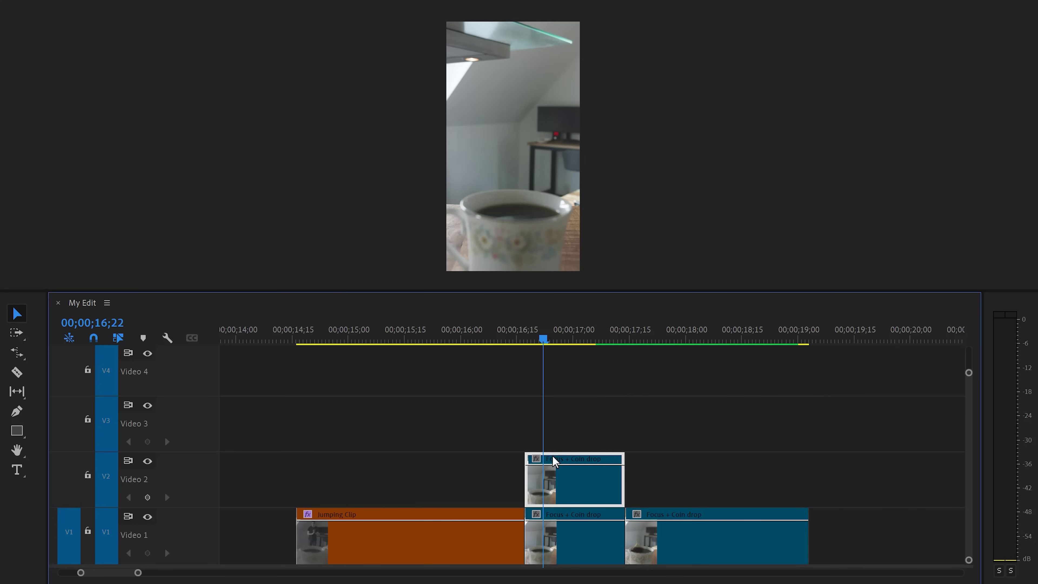
{"action": "left_click_drag", "start_coordinate": [526, 478], "coordinate": [290, 473]}
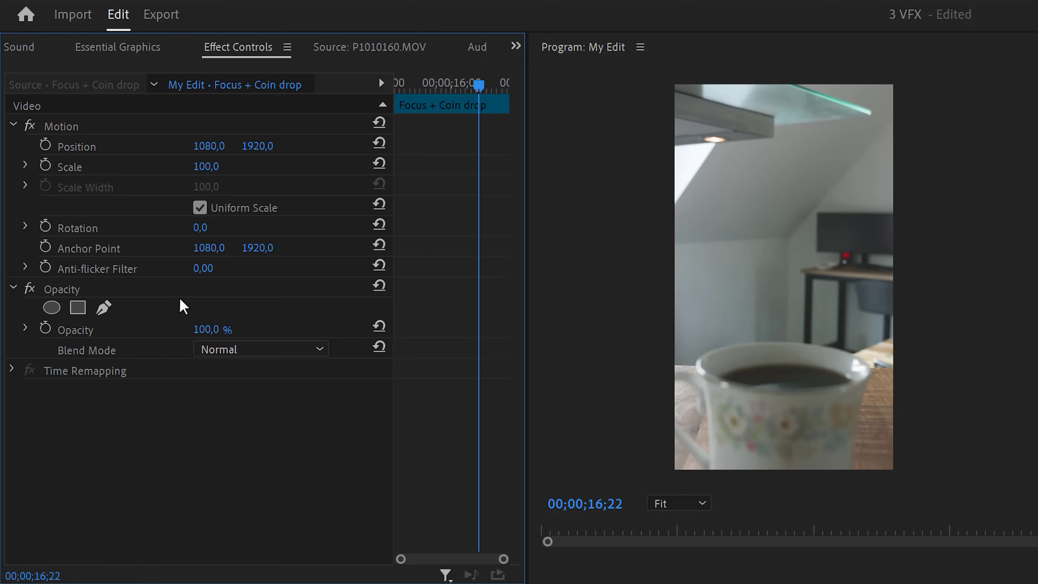
{"action": "left_click", "coordinate": [170, 288]}
{"action": "left_click", "coordinate": [104, 309]}
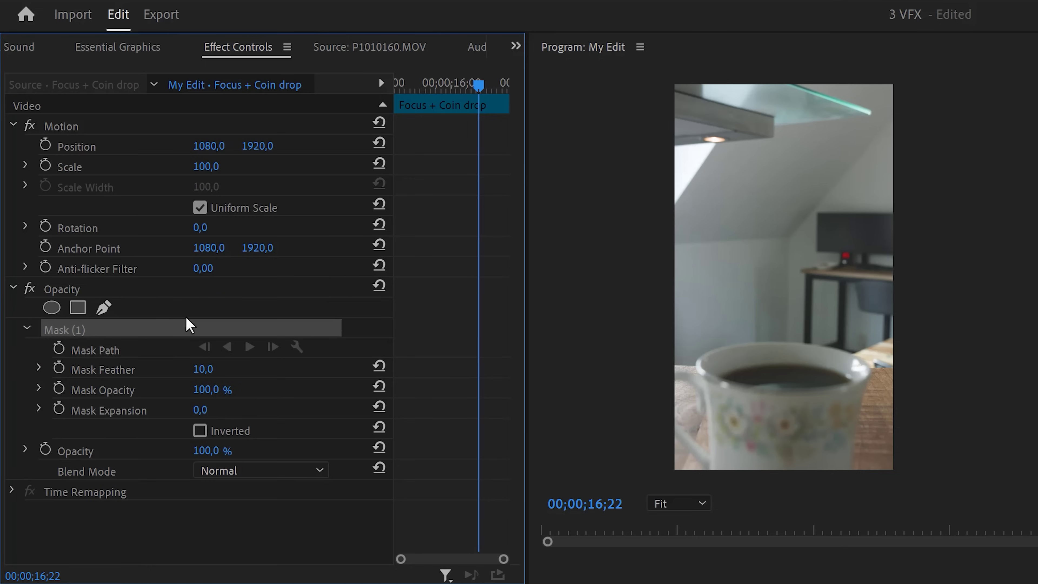
{"action": "left_click", "coordinate": [672, 366]}
{"action": "left_click", "coordinate": [778, 340]}
{"action": "left_click", "coordinate": [870, 367]}
{"action": "left_click", "coordinate": [907, 366]}
{"action": "left_click", "coordinate": [908, 469]}
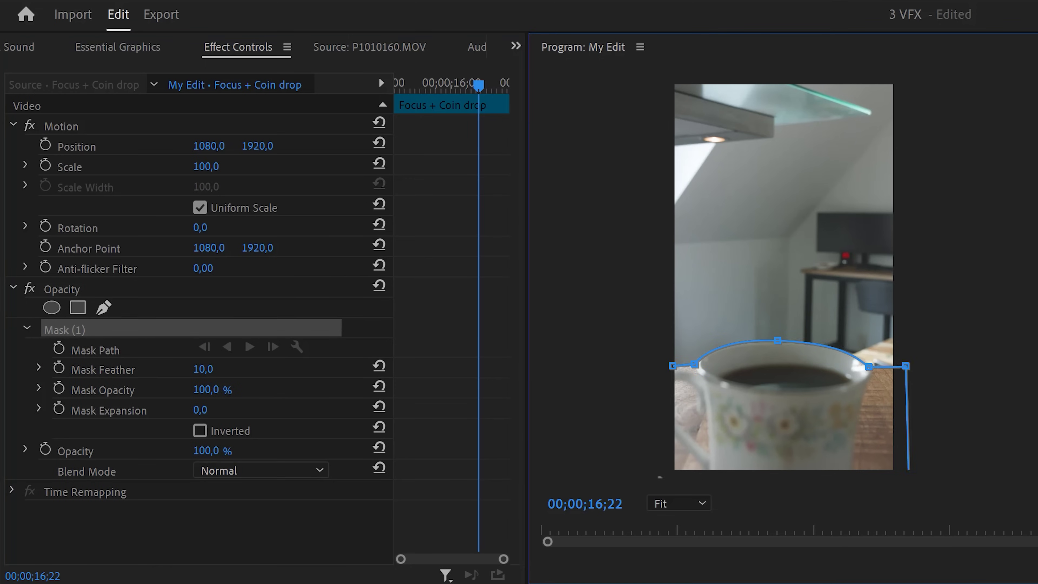
{"action": "left_click", "coordinate": [662, 470]}
{"action": "left_click", "coordinate": [673, 366]}
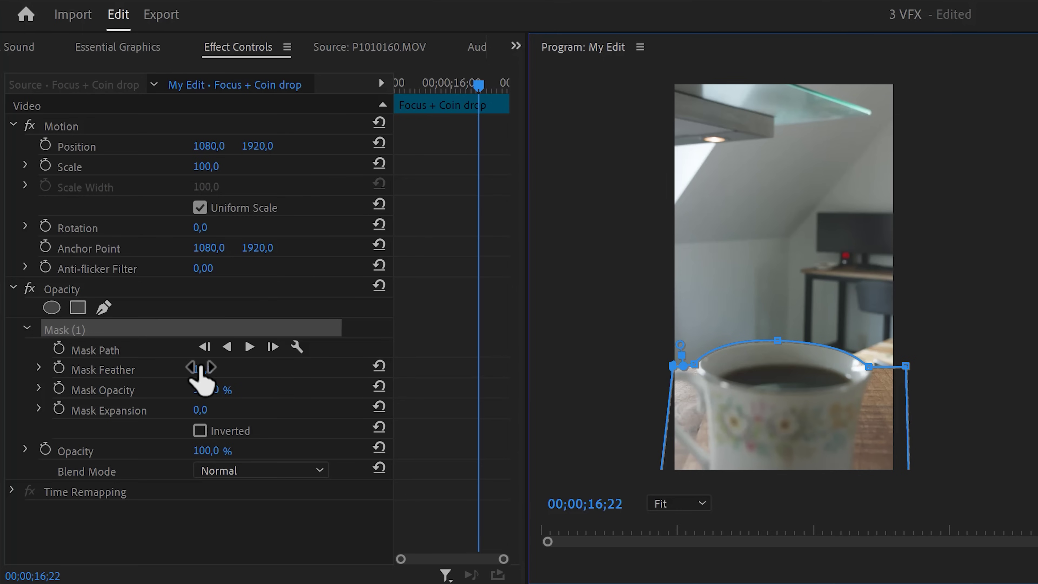
{"action": "left_click_drag", "start_coordinate": [203, 368], "coordinate": [238, 368]}
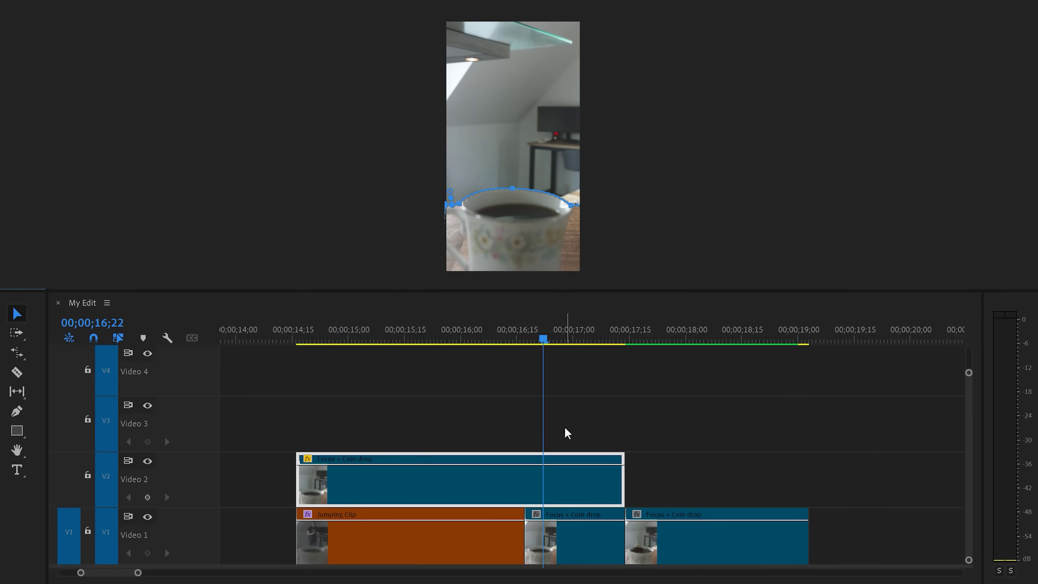
Step: Copy Jumping Clip onto Video 3 and trim the copy at both ends
{"action": "left_click", "coordinate": [408, 541]}
{"action": "left_click_drag", "start_coordinate": [408, 540], "coordinate": [417, 445], "text": "alt"}
{"action": "left_click_drag", "start_coordinate": [522, 430], "coordinate": [625, 429]}
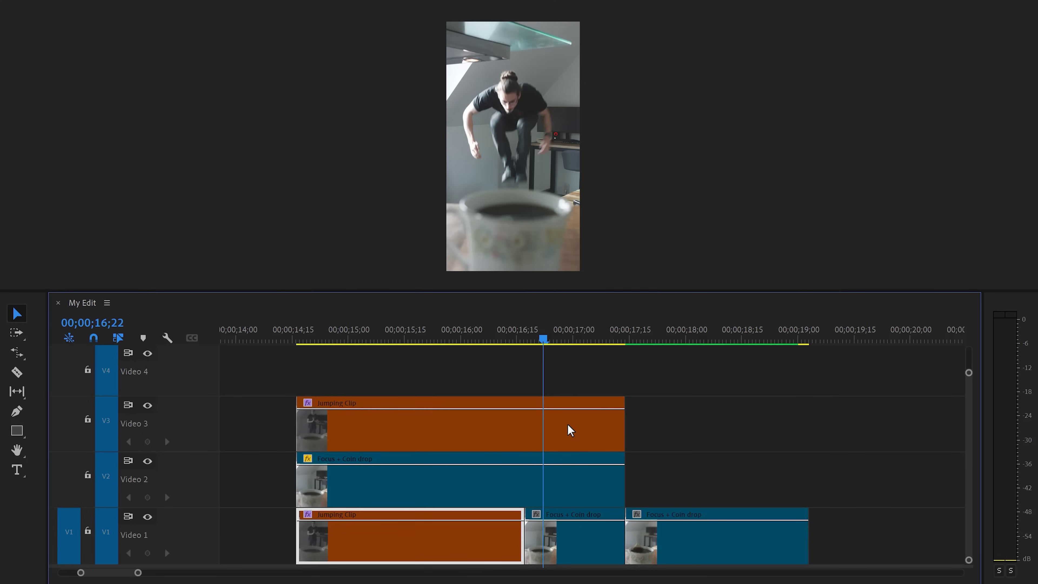
{"action": "left_click_drag", "start_coordinate": [302, 424], "coordinate": [537, 433]}
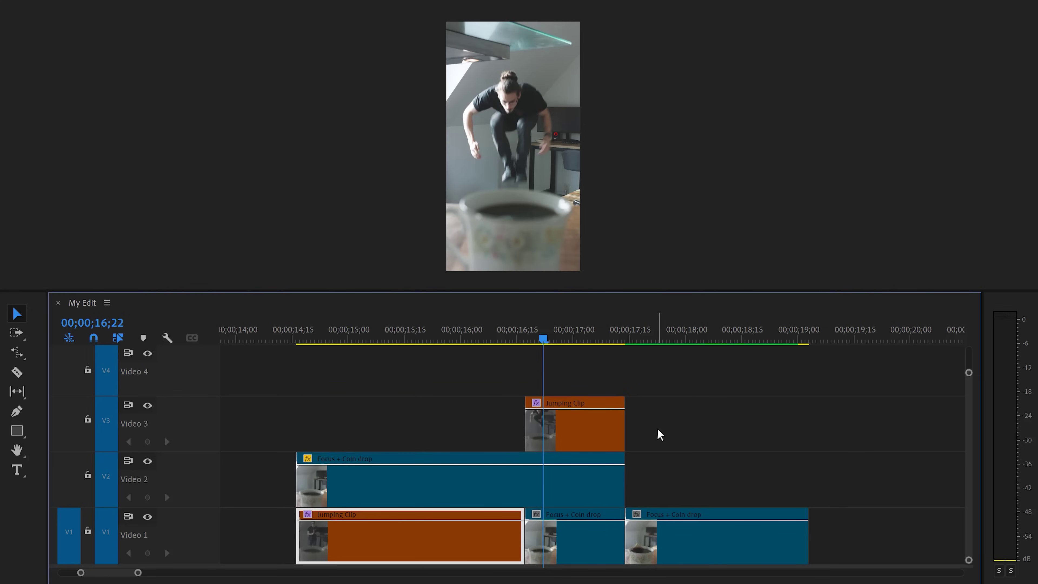
{"action": "left_click", "coordinate": [615, 432]}
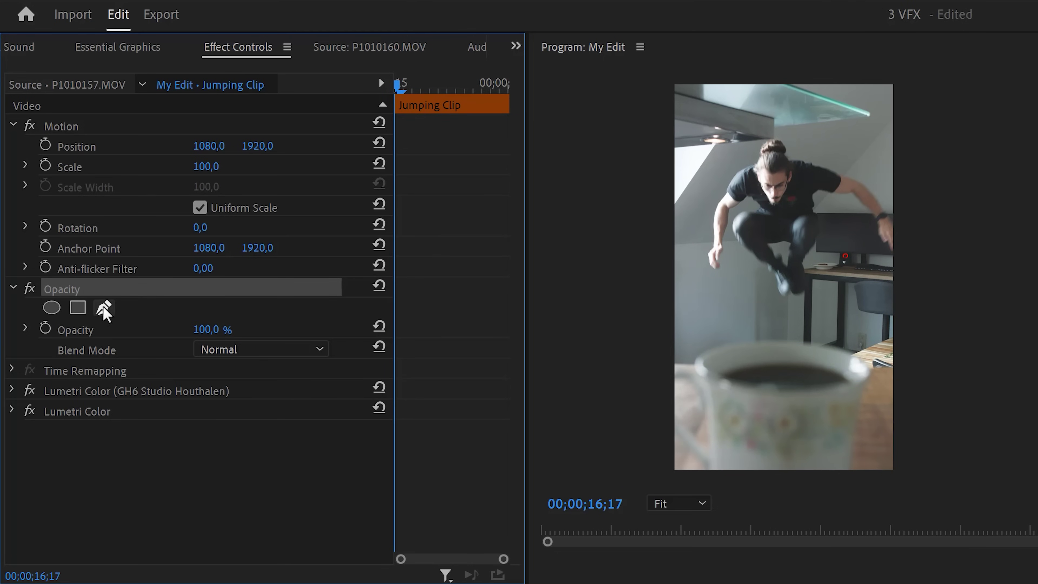
Step: Trace a closed freeform mask around the jumper's arms, head, shoulders, torso, legs and feet
{"action": "left_click", "coordinate": [103, 308]}
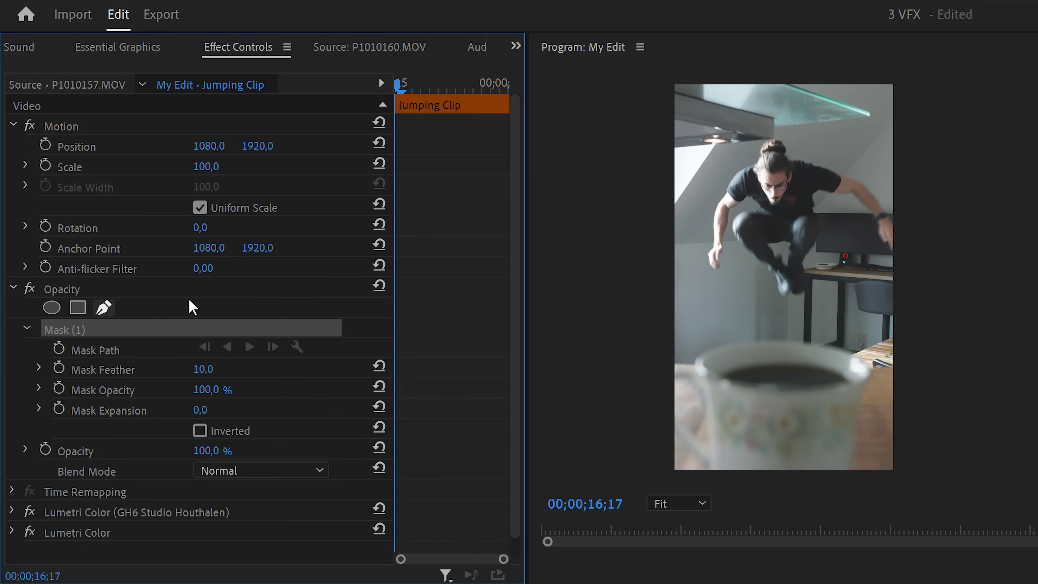
{"action": "left_click", "coordinate": [777, 292]}
{"action": "left_click", "coordinate": [739, 245]}
{"action": "left_click", "coordinate": [731, 220]}
{"action": "left_click", "coordinate": [723, 269]}
{"action": "left_click", "coordinate": [704, 245]}
{"action": "left_click", "coordinate": [722, 186]}
{"action": "left_click", "coordinate": [754, 159]}
{"action": "left_click", "coordinate": [774, 135]}
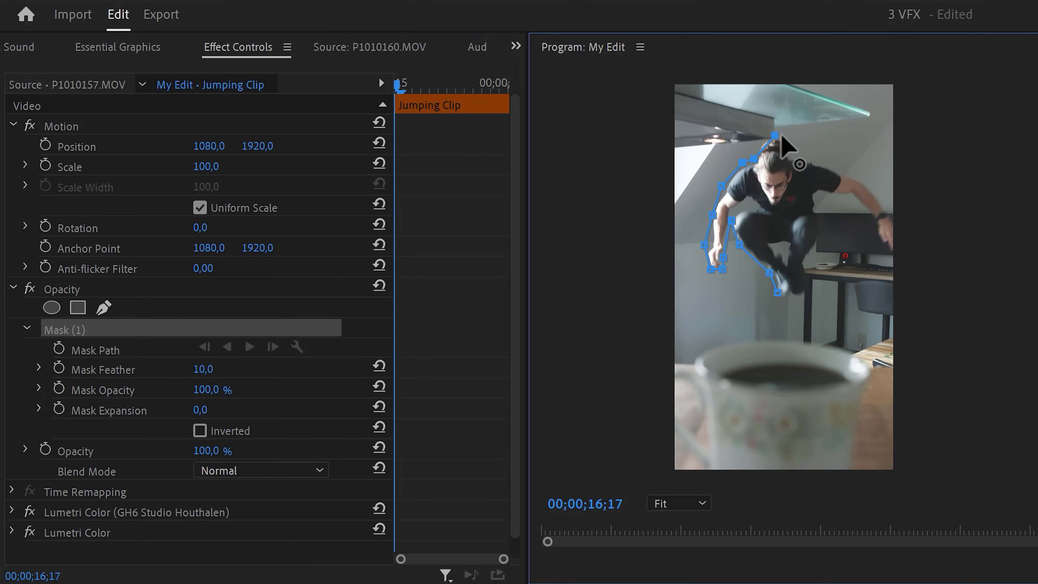
{"action": "left_click", "coordinate": [791, 152]}
{"action": "left_click", "coordinate": [820, 164]}
{"action": "left_click", "coordinate": [873, 191]}
{"action": "left_click", "coordinate": [902, 245]}
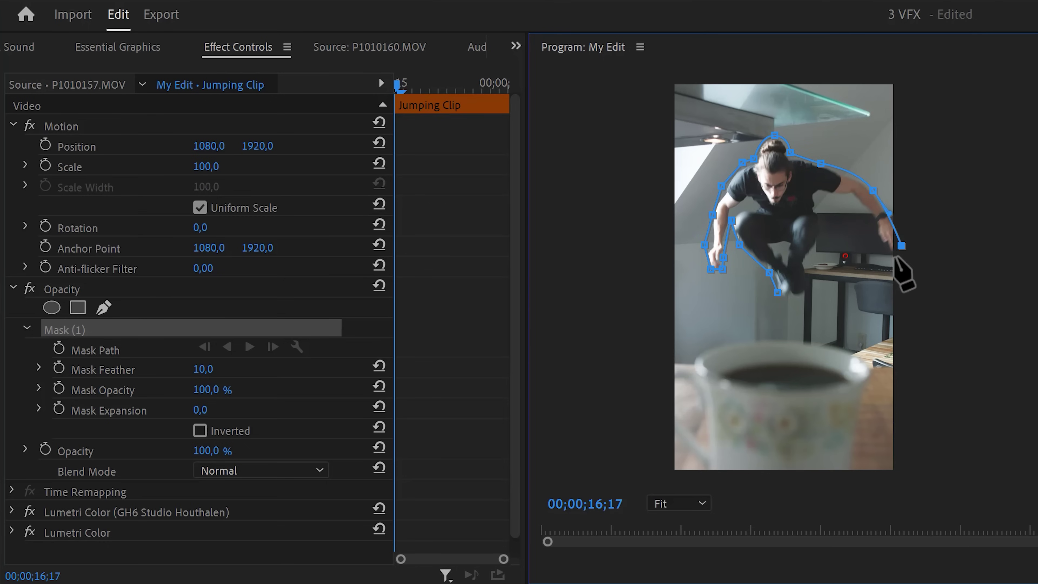
{"action": "left_click", "coordinate": [895, 256]}
{"action": "left_click", "coordinate": [872, 243]}
{"action": "left_click", "coordinate": [865, 214]}
{"action": "left_click", "coordinate": [853, 198]}
{"action": "left_click", "coordinate": [819, 197]}
{"action": "left_click", "coordinate": [821, 236]}
{"action": "left_click", "coordinate": [815, 282]}
{"action": "left_click", "coordinate": [792, 293]}
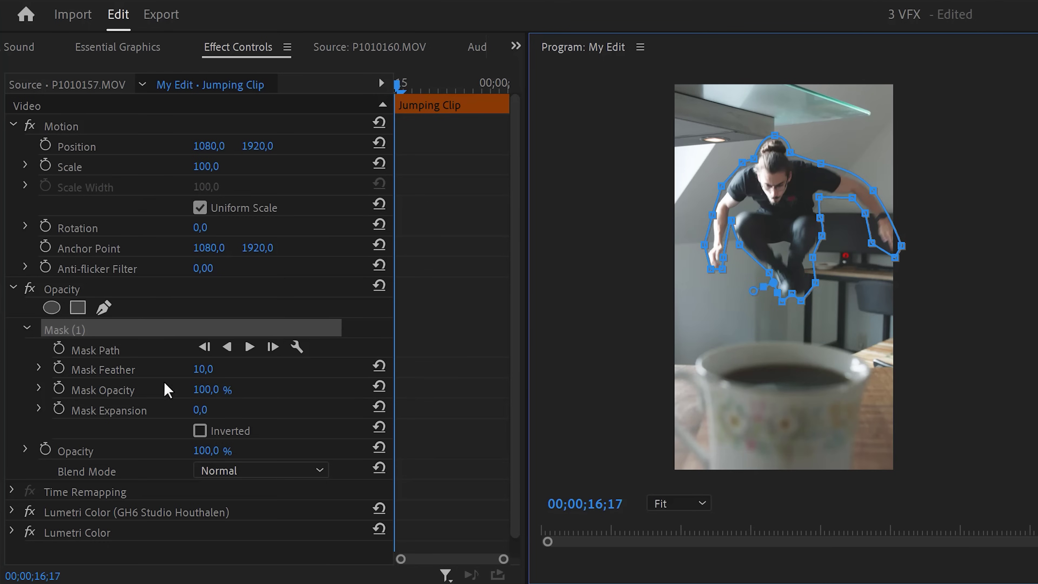
Step: Keyframe the mask path frame by frame to follow the jumper, then raise its feather to 150
{"action": "left_click", "coordinate": [59, 349]}
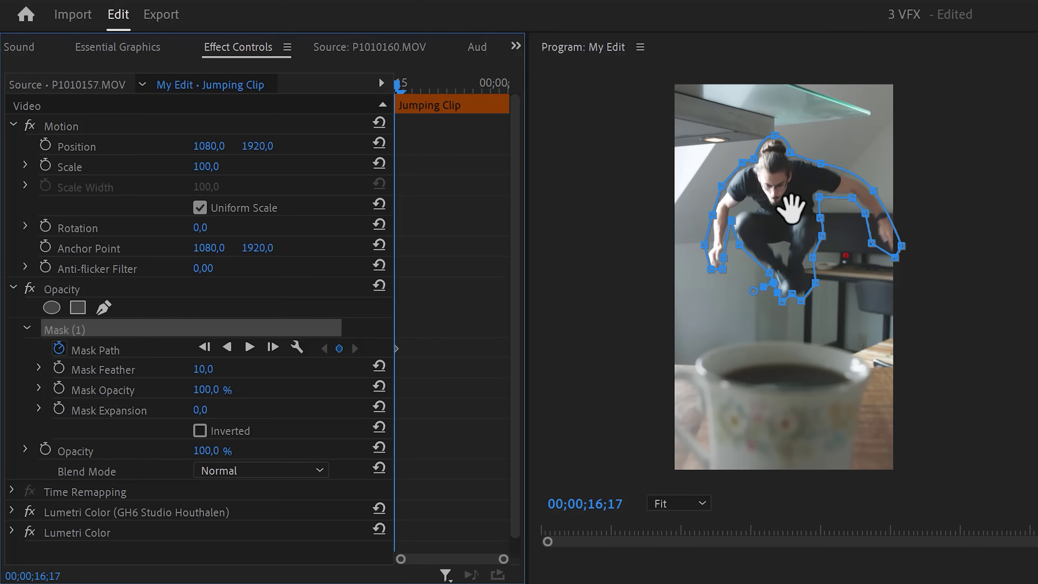
{"action": "key", "text": "Right"}
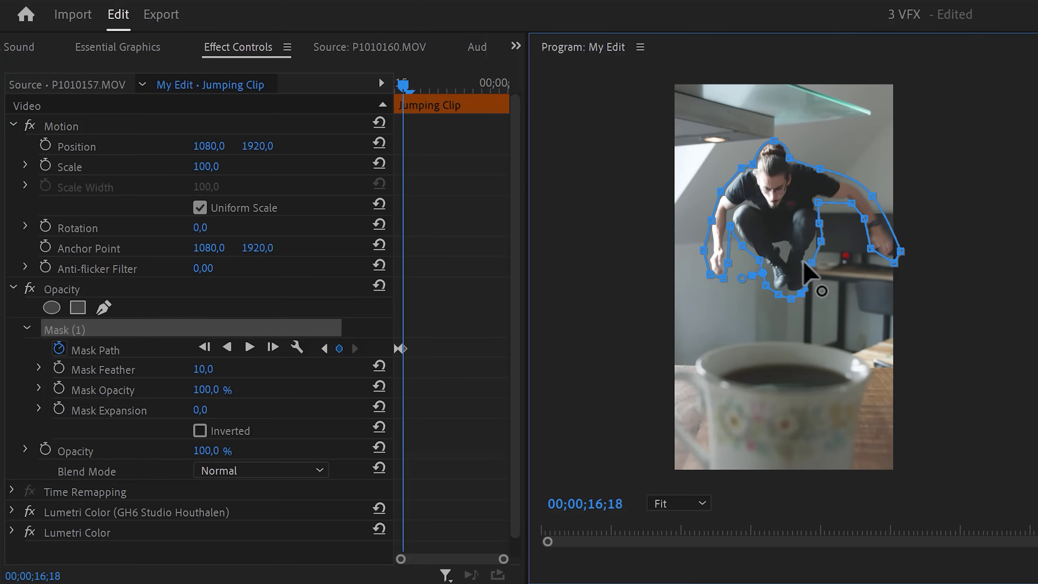
{"action": "key", "text": "Right"}
{"action": "key", "text": "Right"}
{"action": "key", "text": "Right"}
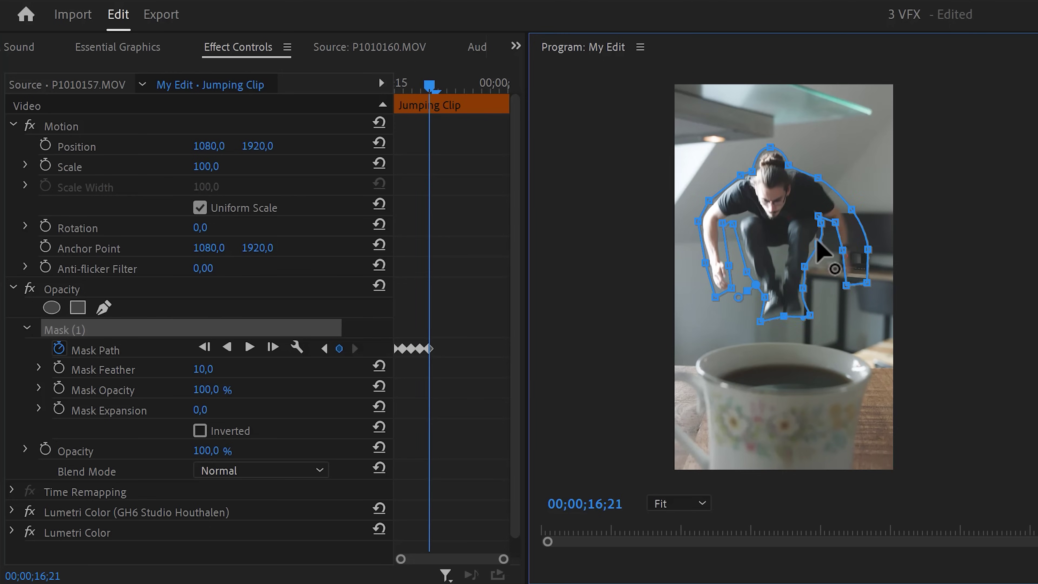
{"action": "key", "text": "Right"}
{"action": "key", "text": "Right"}
{"action": "left_click", "coordinate": [816, 189]}
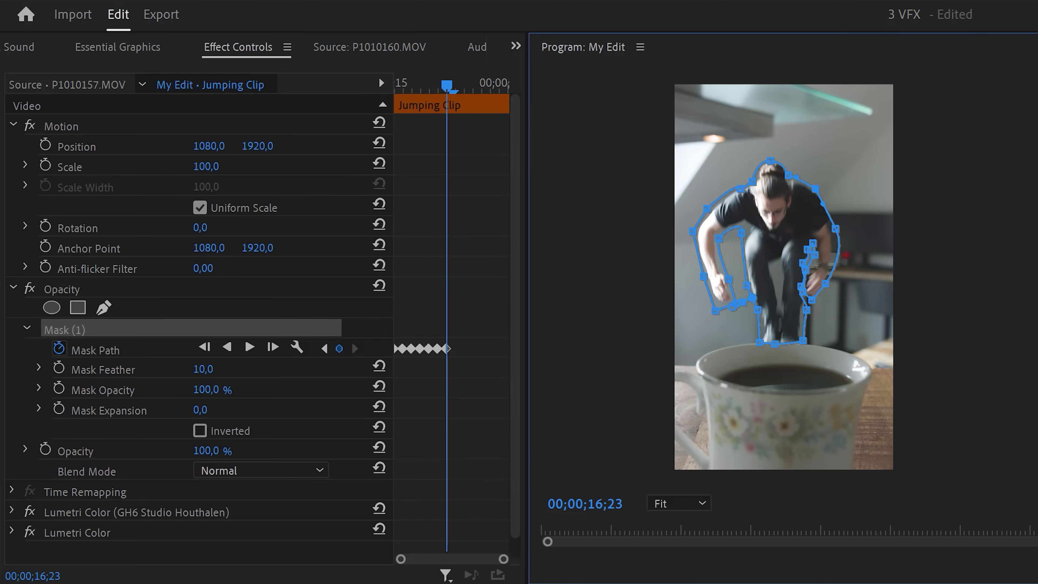
{"action": "left_click_drag", "start_coordinate": [203, 369], "coordinate": [270, 369]}
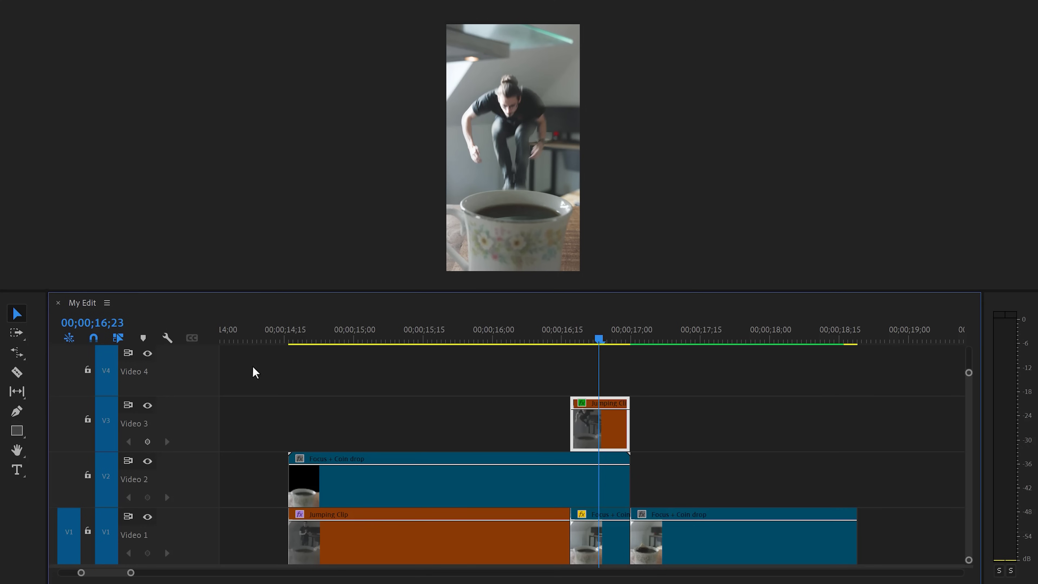
Step: Add a frame hold to the Video 3 Jumping Clip from the playhead onward
{"action": "right_click", "coordinate": [619, 435]}
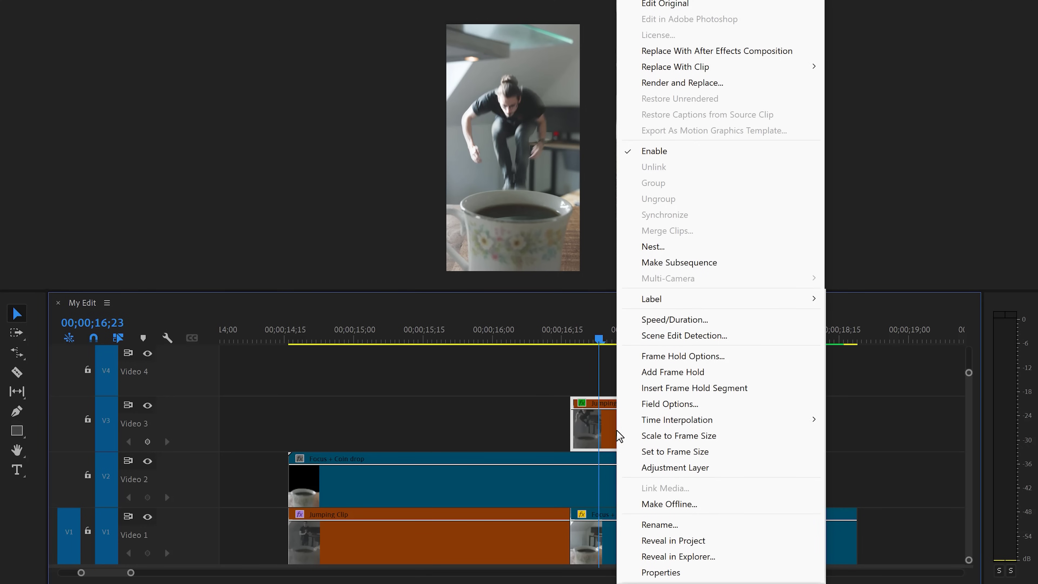
{"action": "left_click", "coordinate": [671, 371]}
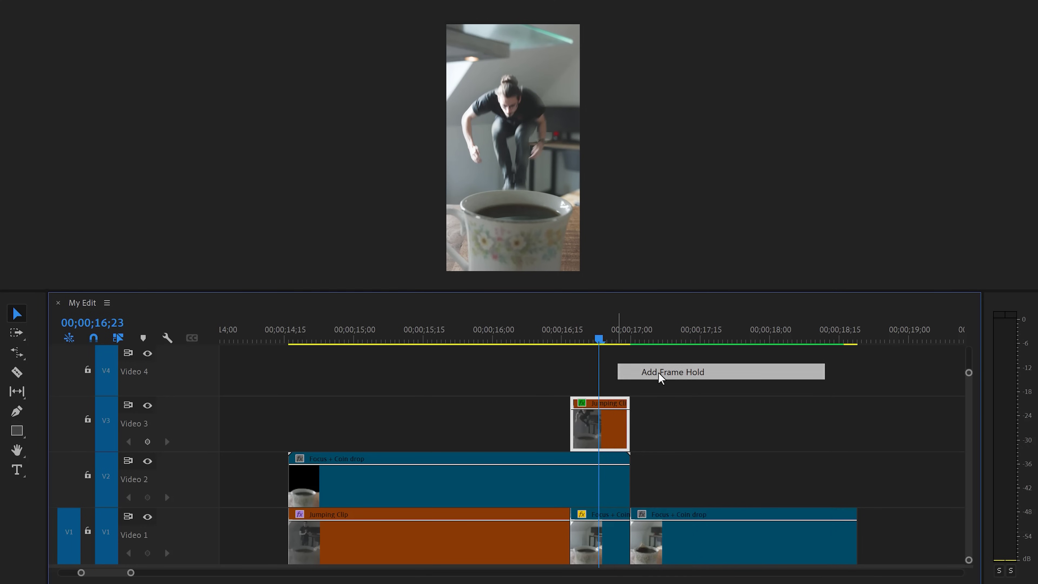
{"action": "right_click", "coordinate": [619, 435]}
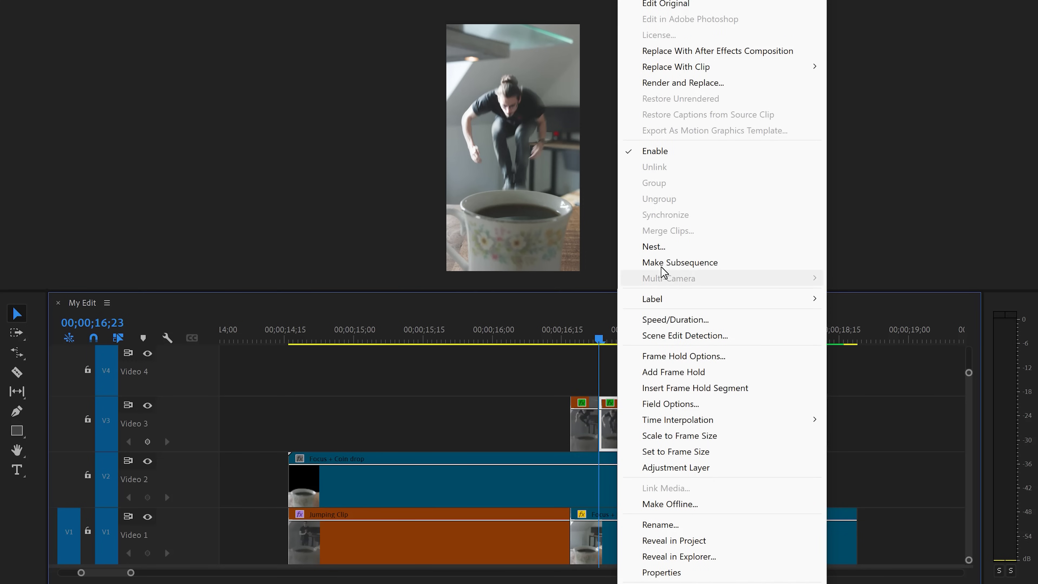
{"action": "key", "text": "Escape"}
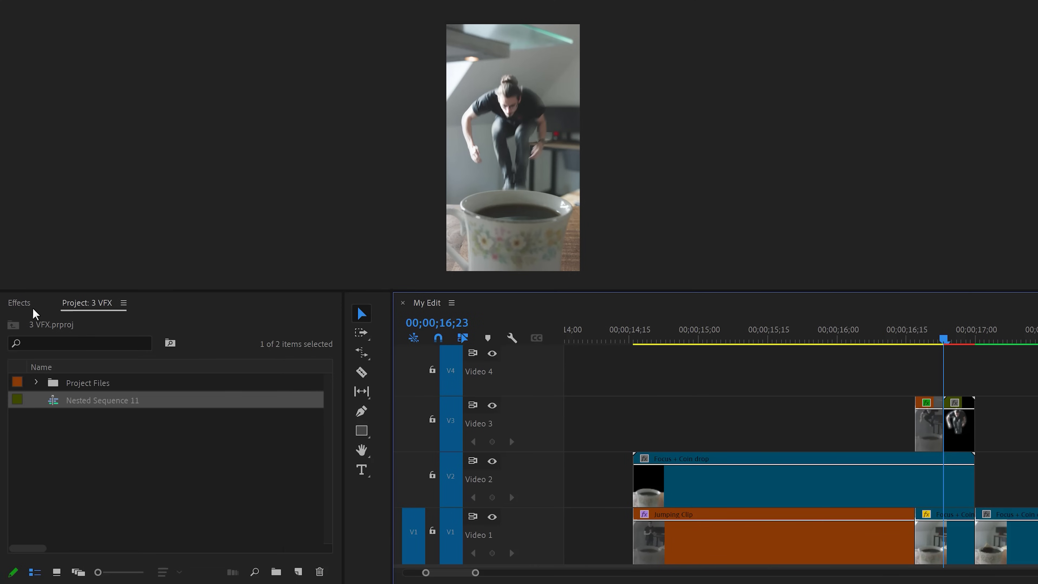
Step: Apply Transform to the nested clip, keyframing Position Y from 1920 to 2950, with shutter angle 180
{"action": "left_click", "coordinate": [20, 303]}
{"action": "left_click_drag", "start_coordinate": [80, 428], "coordinate": [626, 440]}
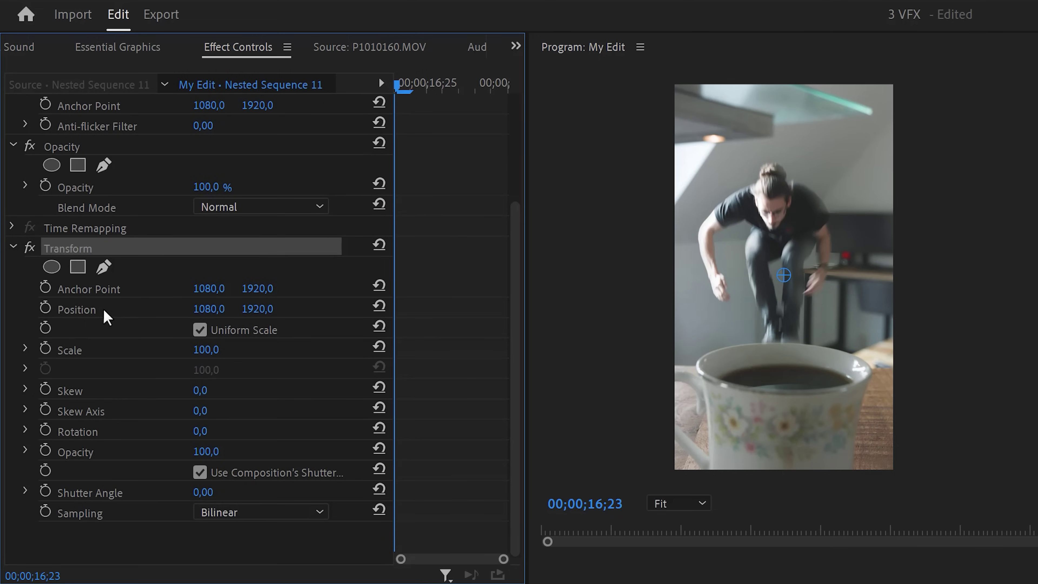
{"action": "left_click", "coordinate": [46, 308]}
{"action": "left_click_drag", "start_coordinate": [405, 87], "coordinate": [491, 88]}
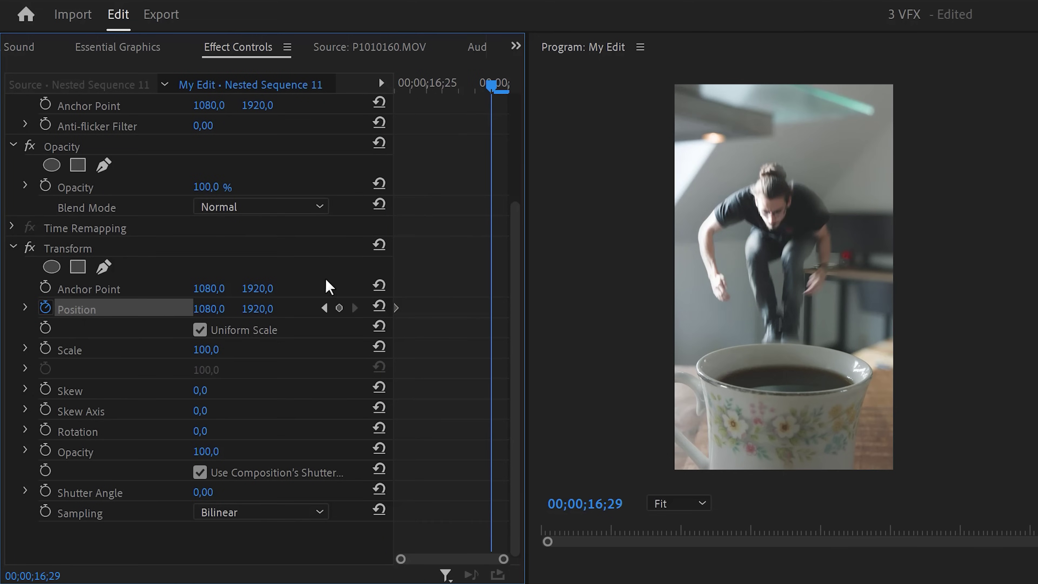
{"action": "left_click_drag", "start_coordinate": [257, 308], "coordinate": [294, 309]}
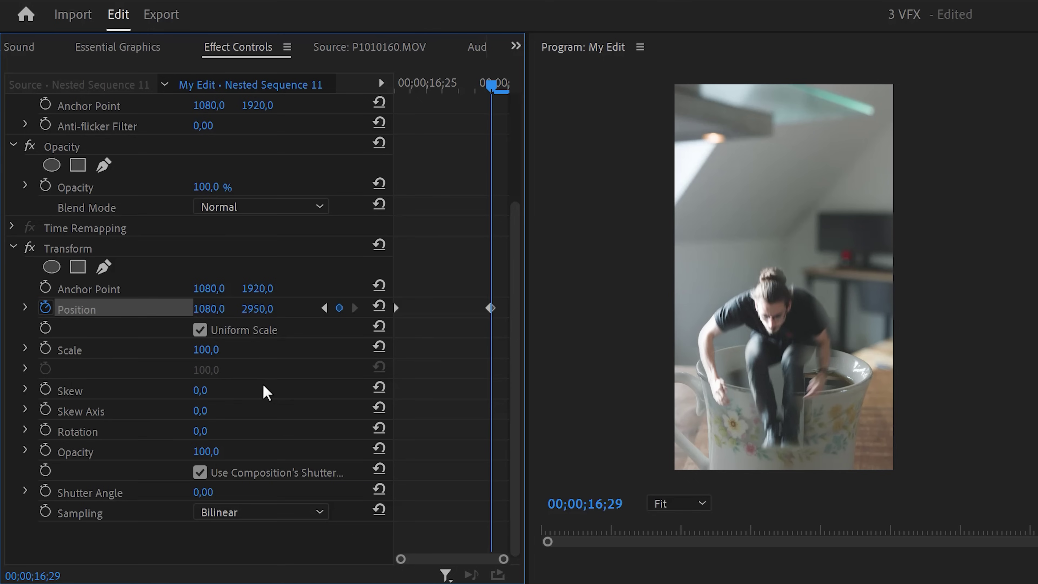
{"action": "left_click", "coordinate": [204, 492]}
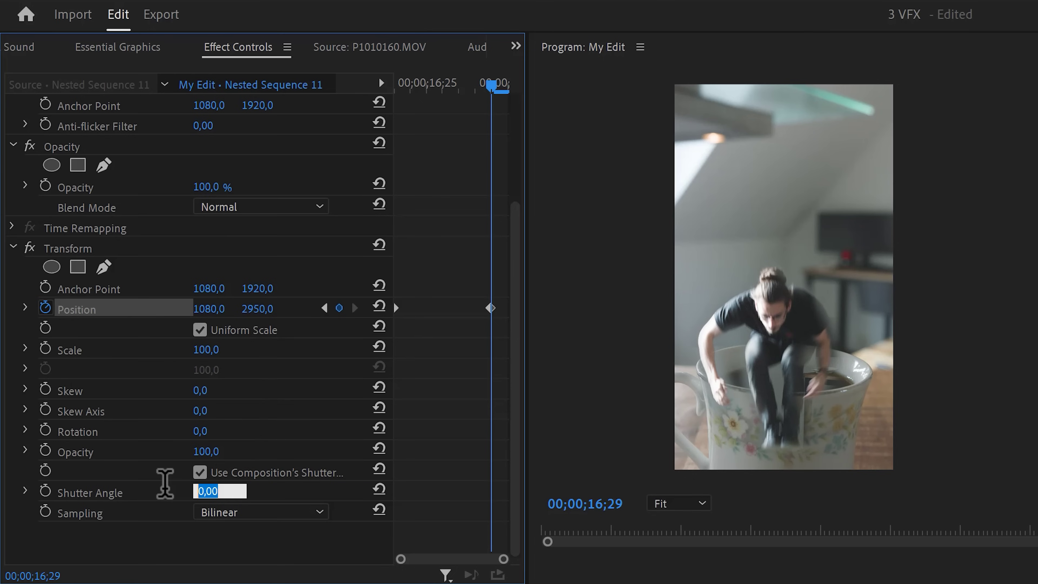
{"action": "key", "text": "Return"}
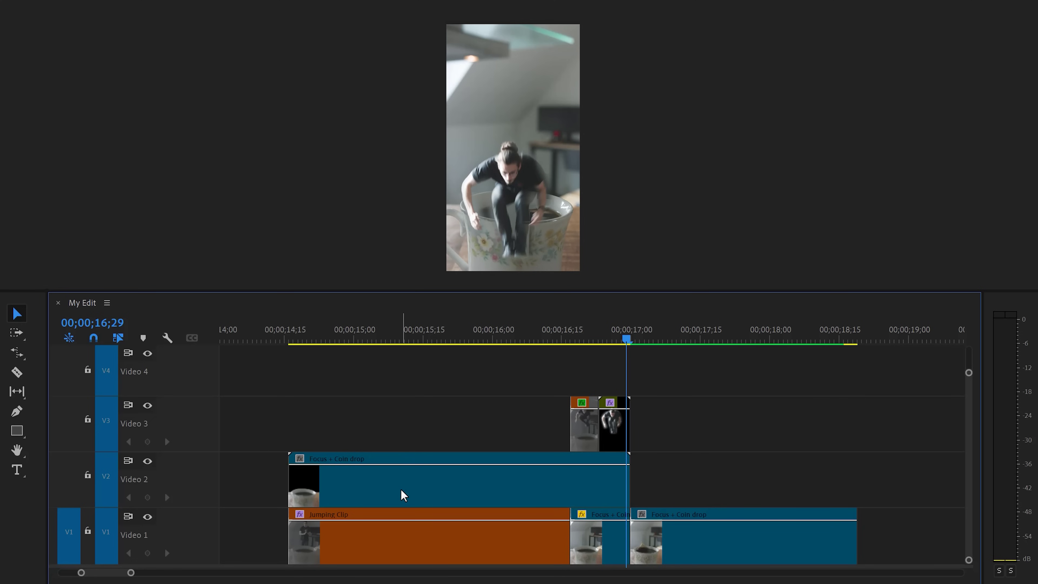
Step: Copy the Focus + Coin drop clip onto Video 4 and trim the copy to start later
{"action": "left_click_drag", "start_coordinate": [402, 495], "coordinate": [372, 384]}
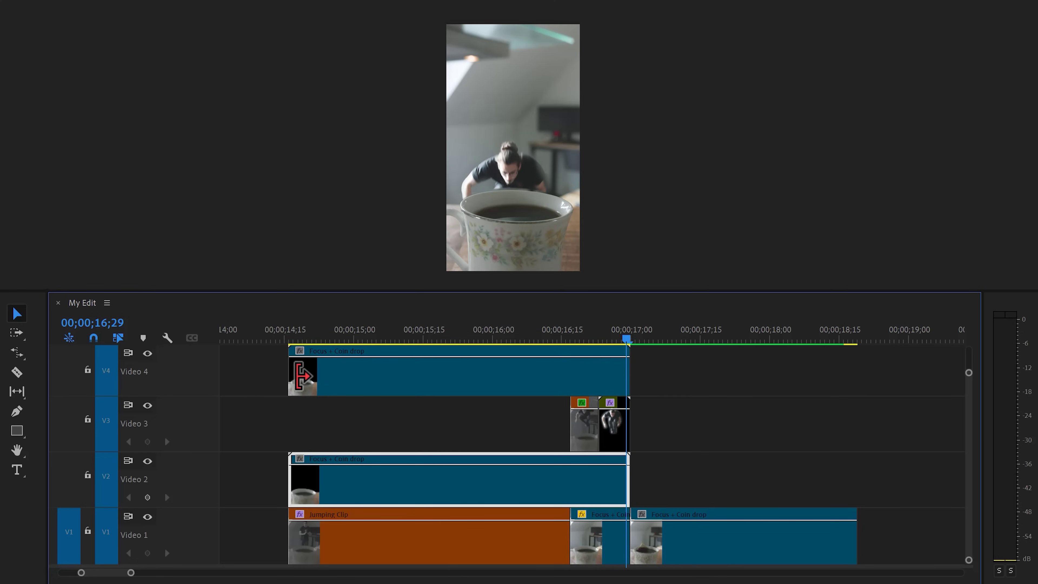
{"action": "left_click_drag", "start_coordinate": [290, 376], "coordinate": [599, 377]}
{"action": "left_click", "coordinate": [612, 378]}
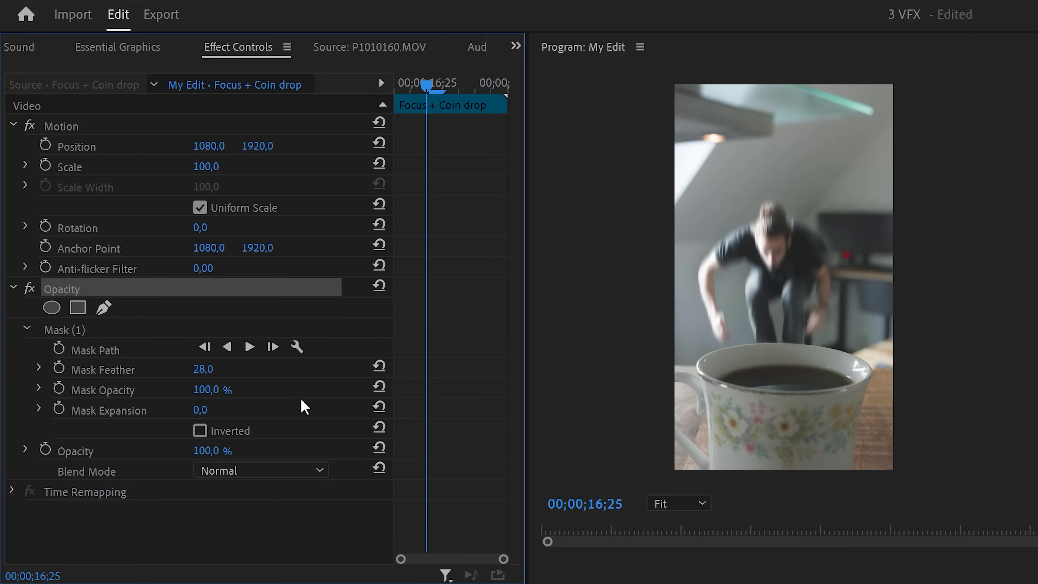
Step: Replace the copy's Mask (1) with a pen mask along the cup rim and around the cup, feathered 120
{"action": "left_click", "coordinate": [136, 331]}
{"action": "key", "text": "Delete"}
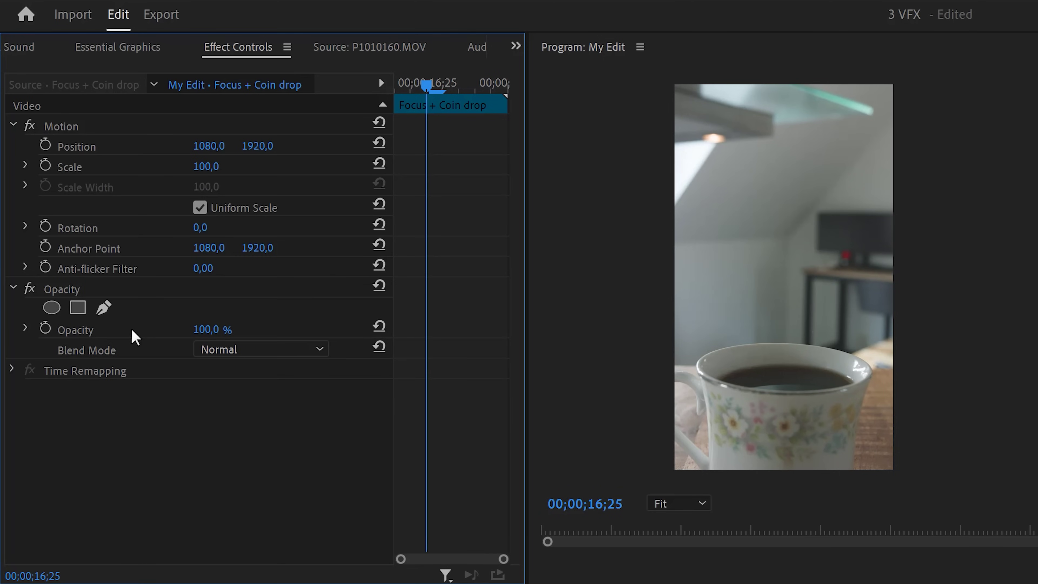
{"action": "left_click", "coordinate": [105, 312]}
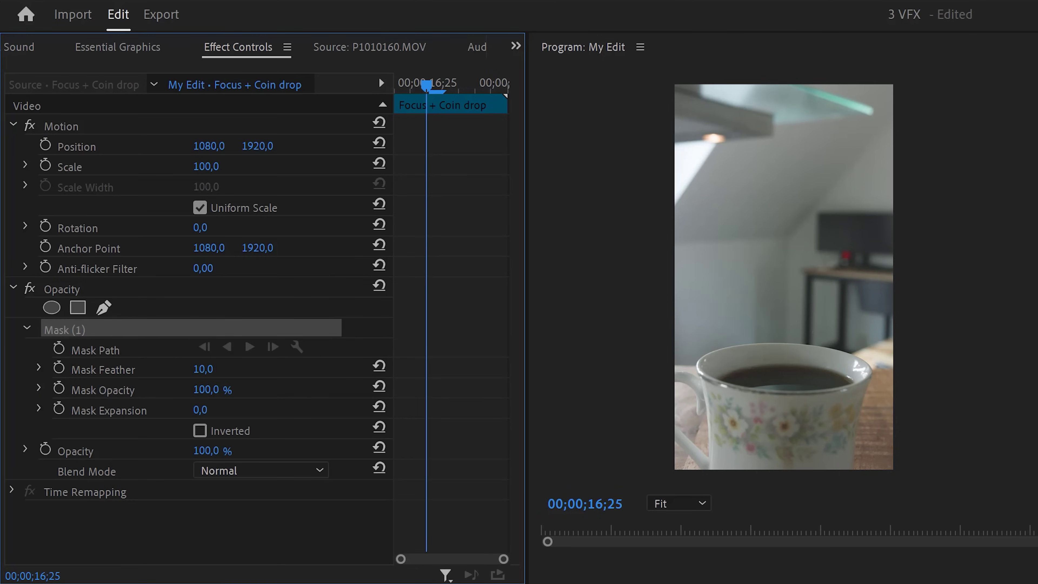
{"action": "left_click", "coordinate": [671, 365]}
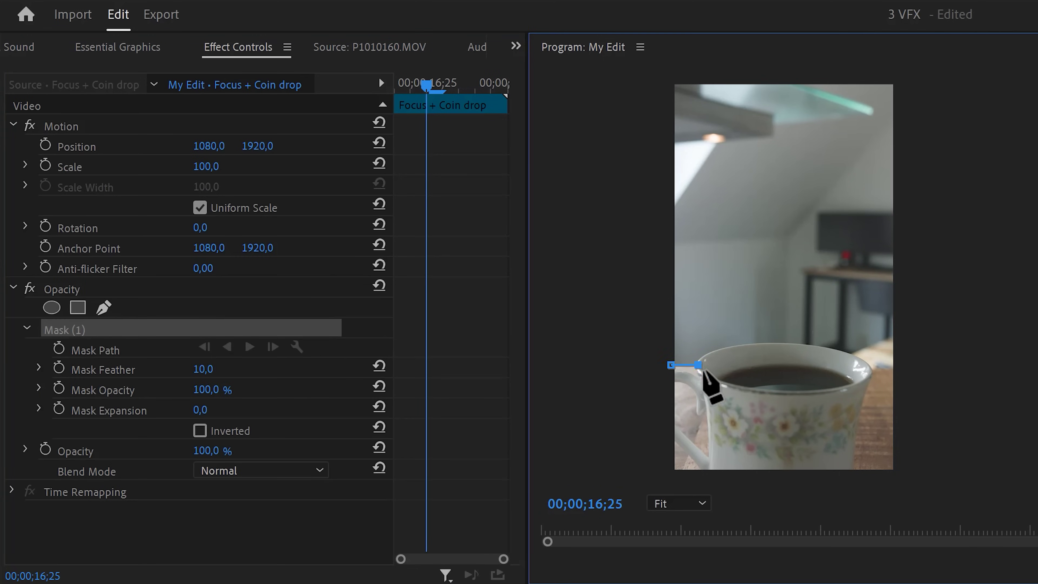
{"action": "left_click_drag", "start_coordinate": [785, 392], "coordinate": [917, 370]}
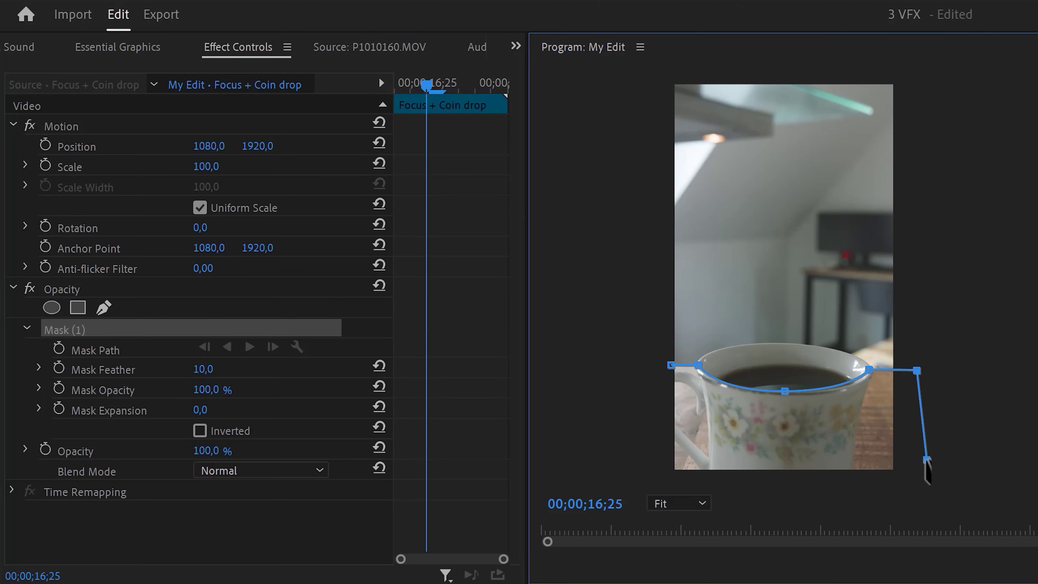
{"action": "left_click", "coordinate": [671, 365]}
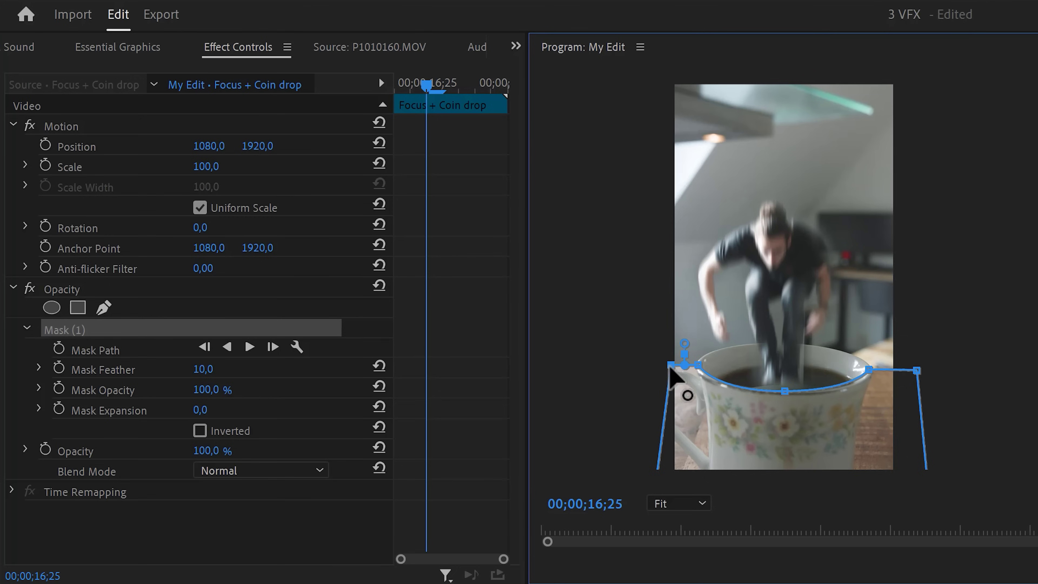
{"action": "left_click", "coordinate": [488, 421]}
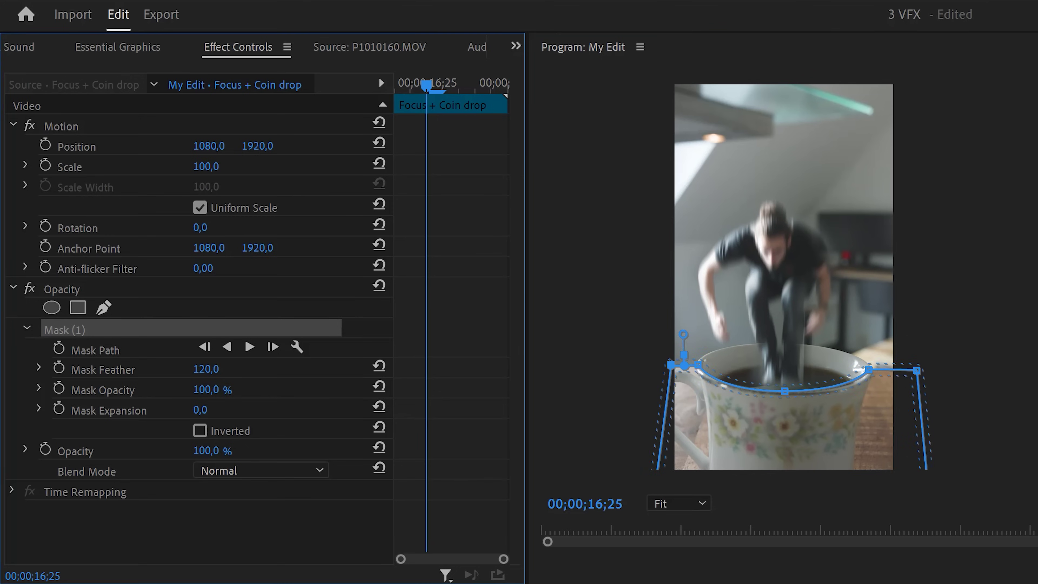